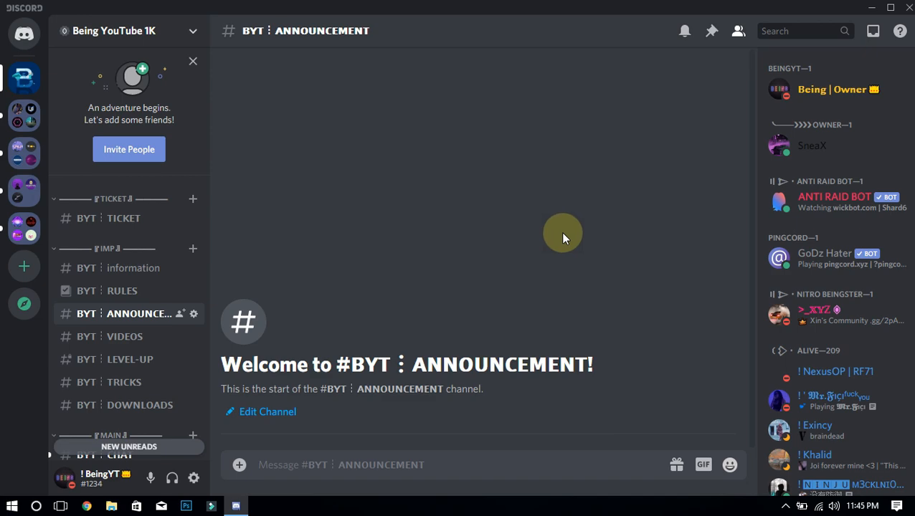
Create a webhook in the integrations settings of the "BYT⋮information" channel and copy its URL.
right_click(119, 269)
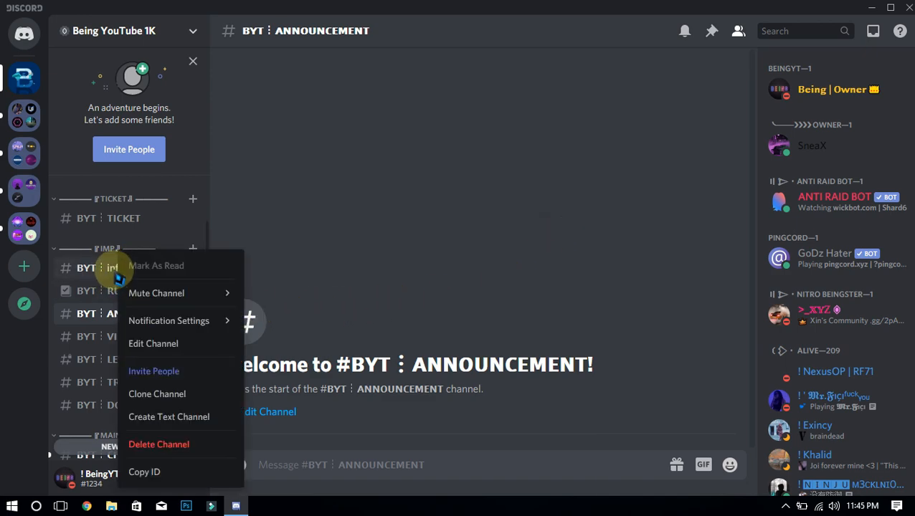
click(146, 346)
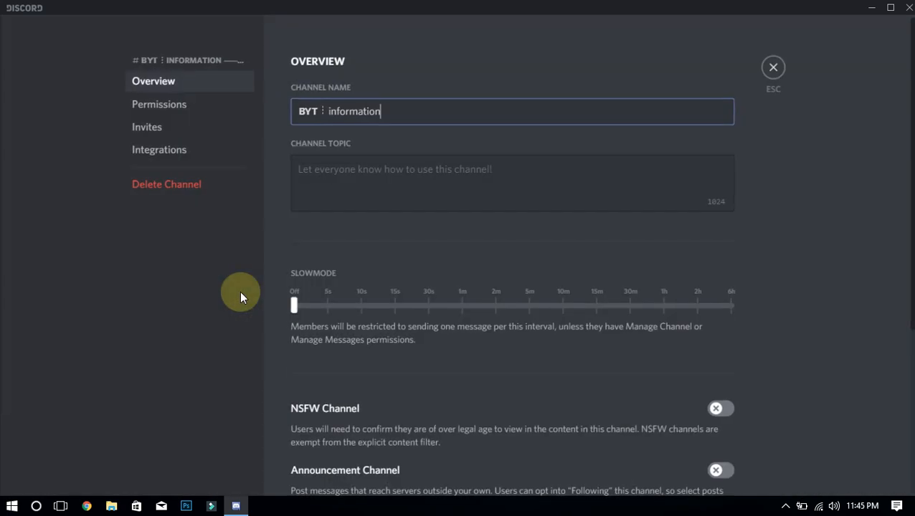
click(165, 150)
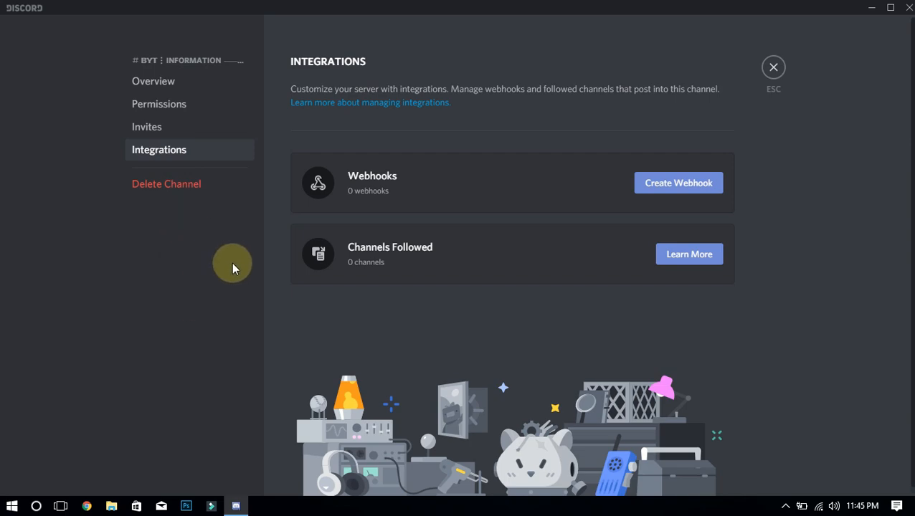
click(664, 195)
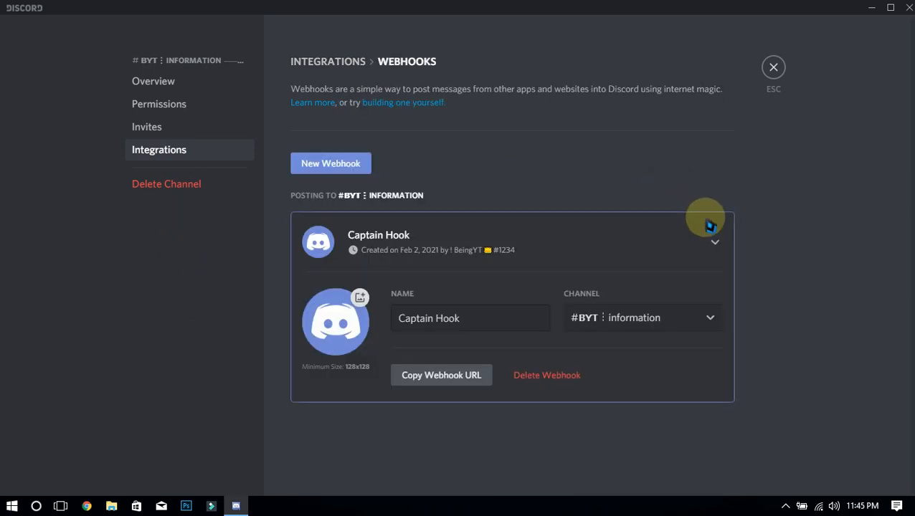
click(474, 378)
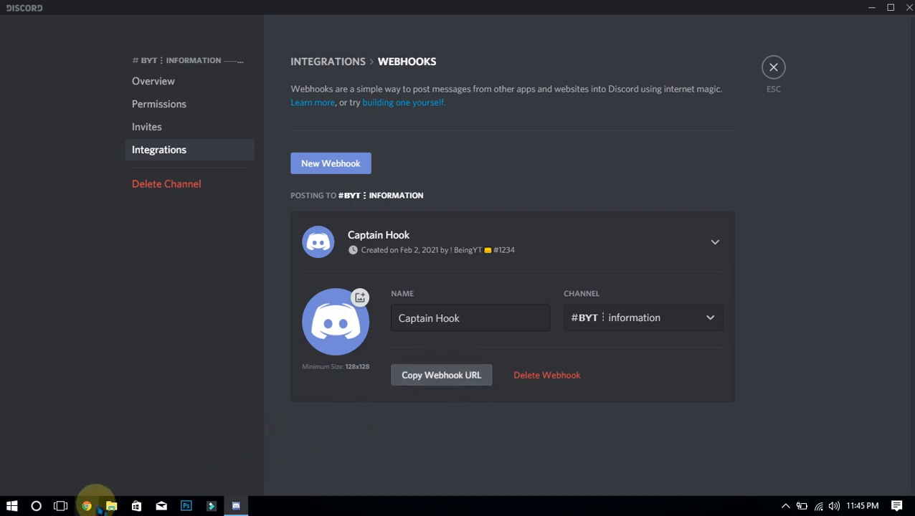
Switch to Chrome, search Google for discohook, and open the Discohook website.
click(87, 506)
text(disco)
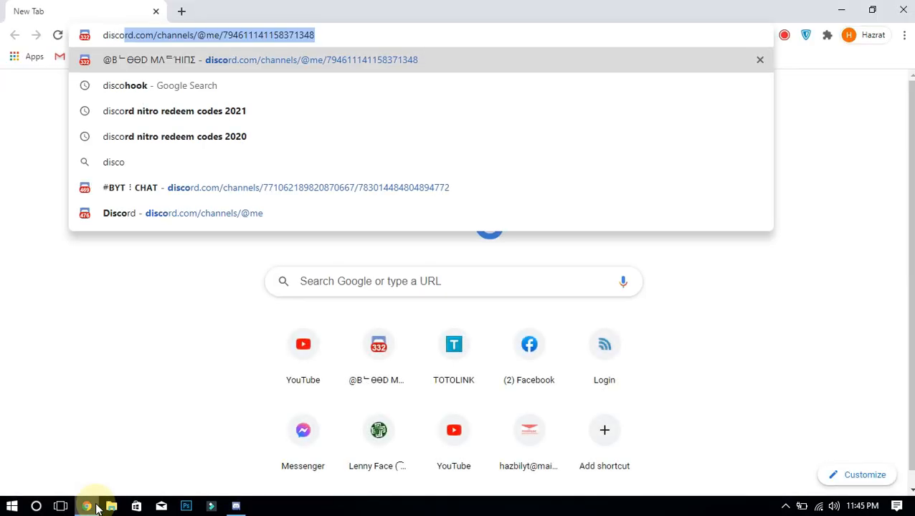
key(Down)
key(Return)
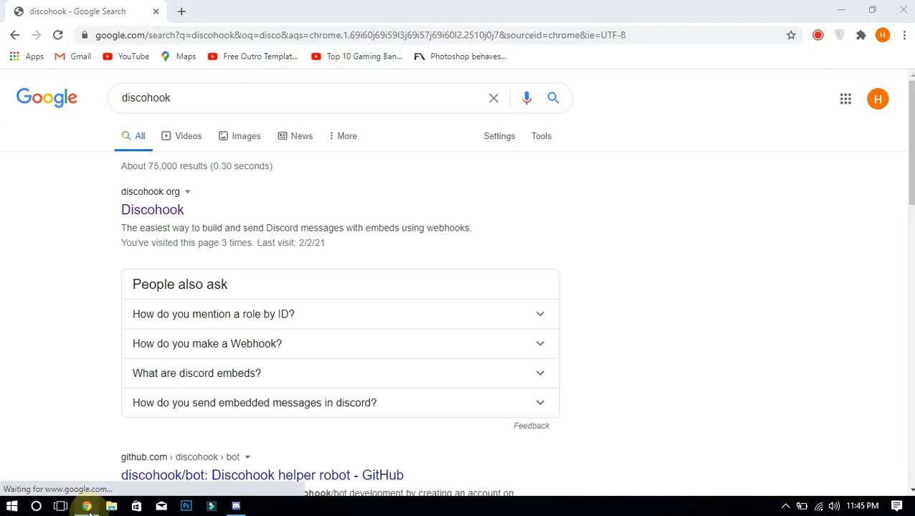
click(153, 211)
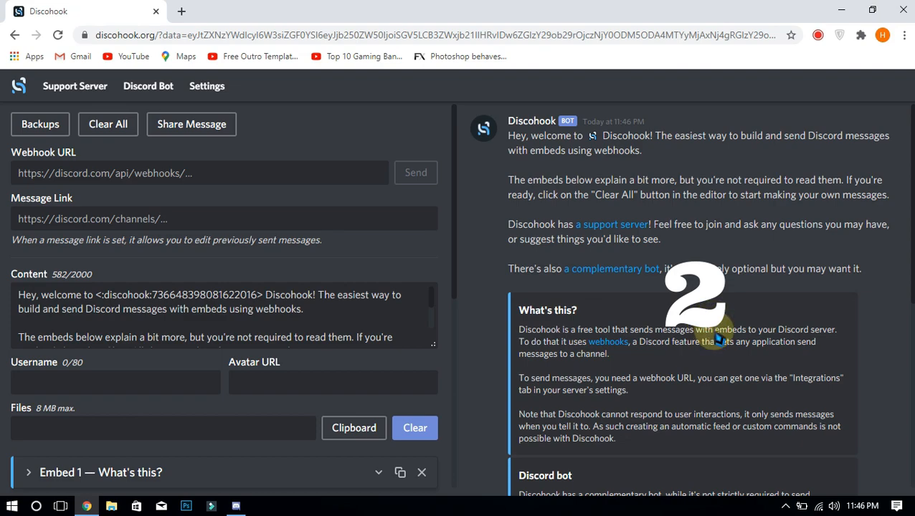
Clear all default content from the Discohook message and paste the copied webhook URL into the Webhook URL field.
click(93, 125)
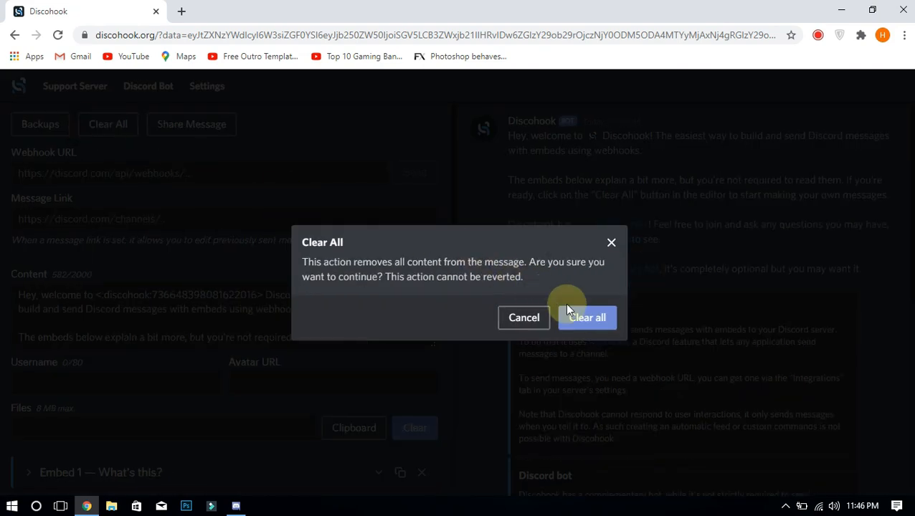
click(569, 315)
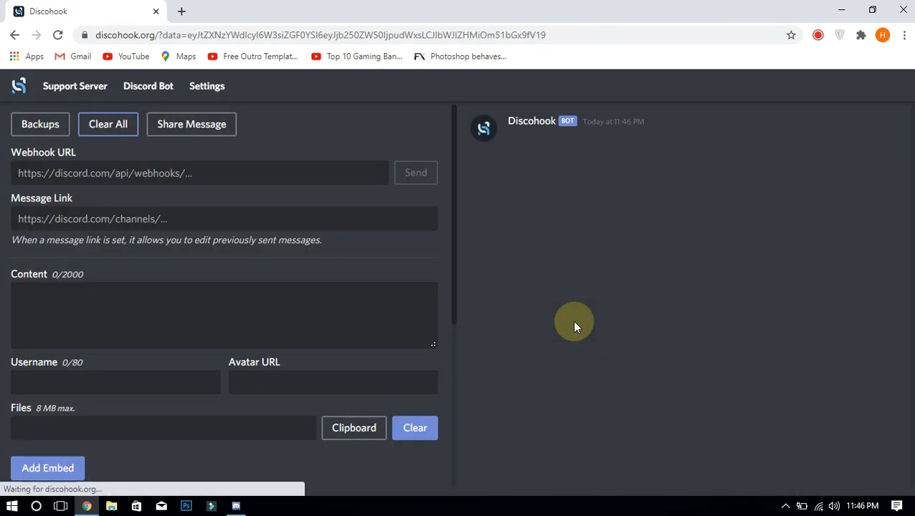
click(231, 175)
key(ctrl+v)
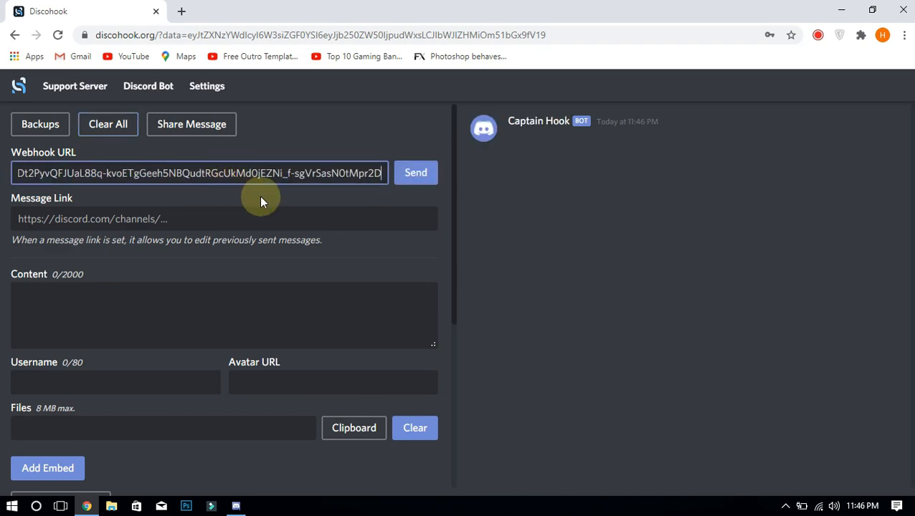
Enter the test text "Tesing" as the message content and erase it again.
scroll(262, 200, down, 1)
click(142, 242)
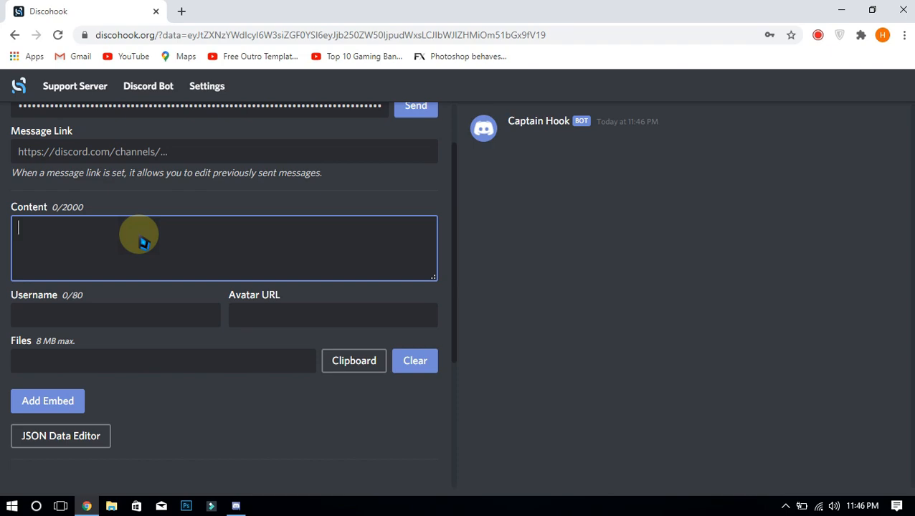
text(Tesing)
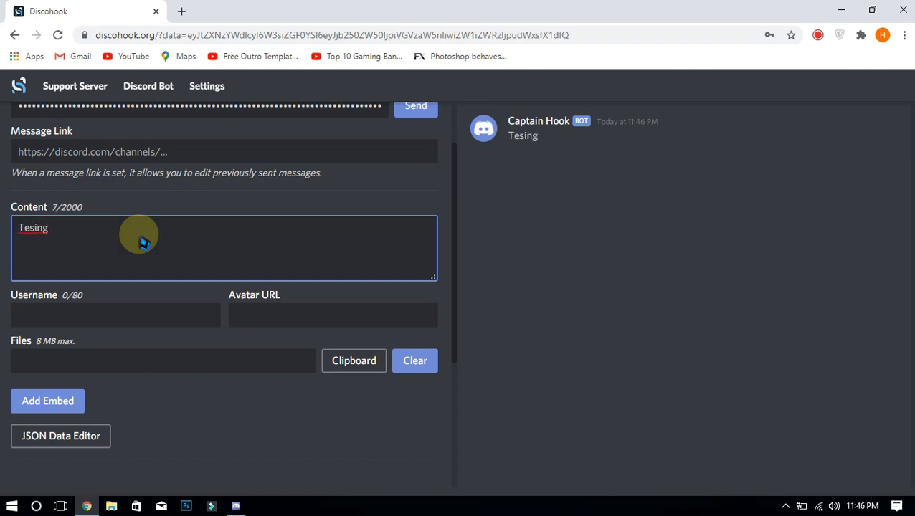
key(BackSpace)
key(BackSpace)
key(BackSpace)
key(BackSpace)
key(BackSpace)
Set the webhook message's username to "Being BOT".
click(120, 318)
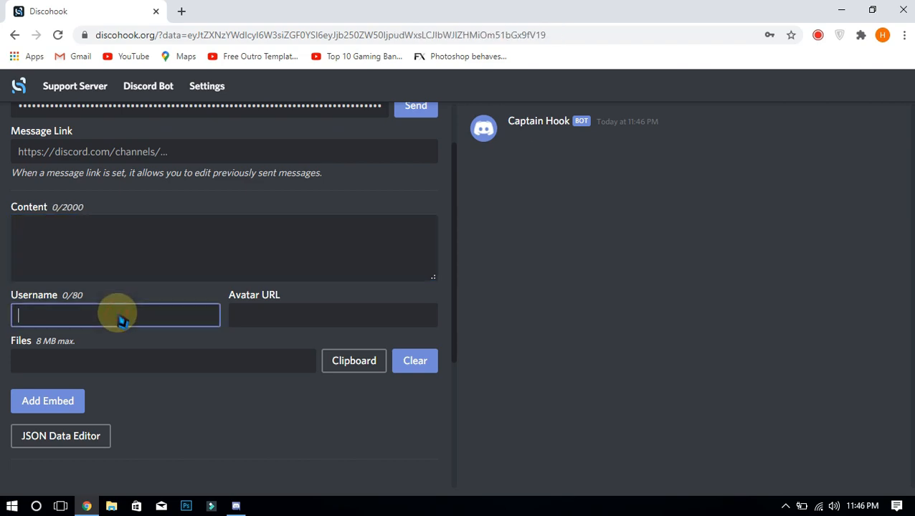
text(Being BOT)
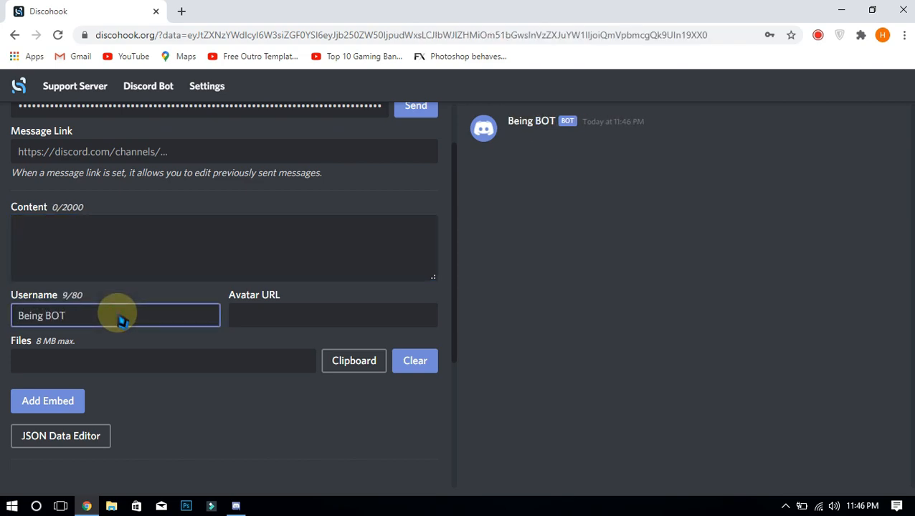
key(Tab)
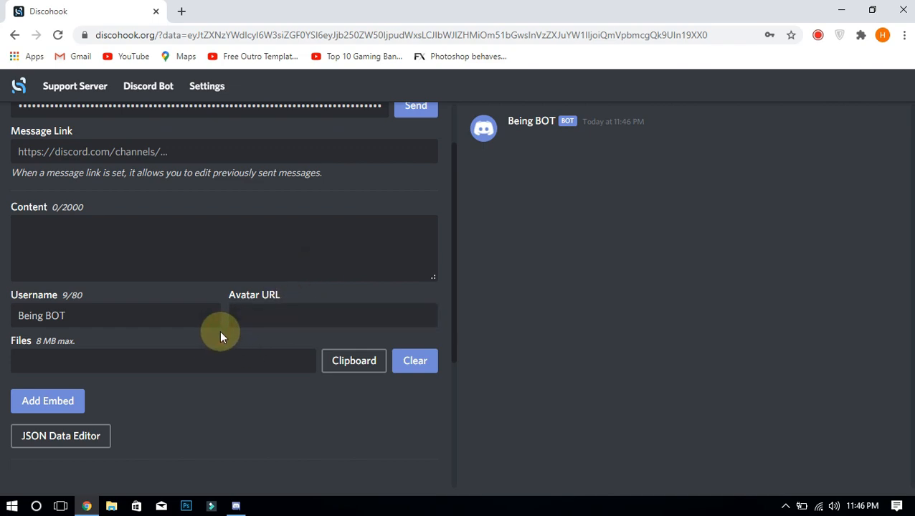
Add an embed to the message and expand its Body section.
click(40, 403)
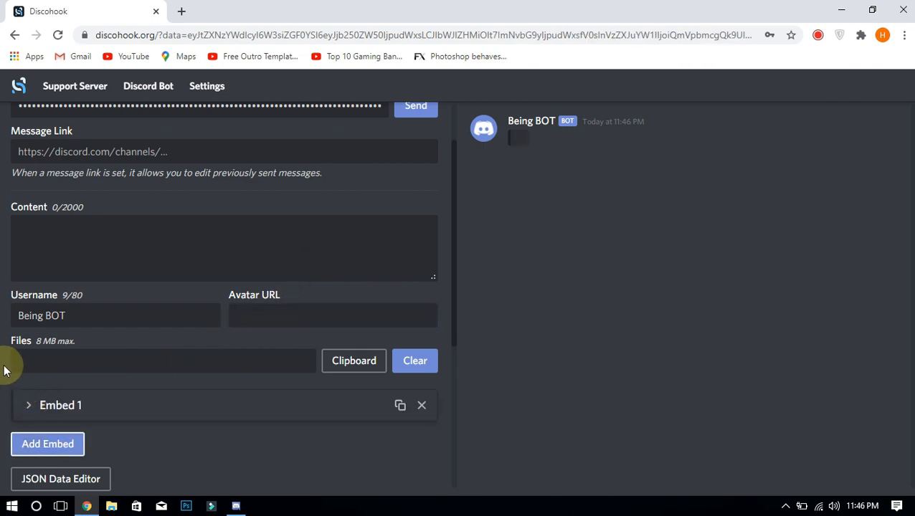
scroll(6, 362, down, 1)
scroll(9, 358, up, 1)
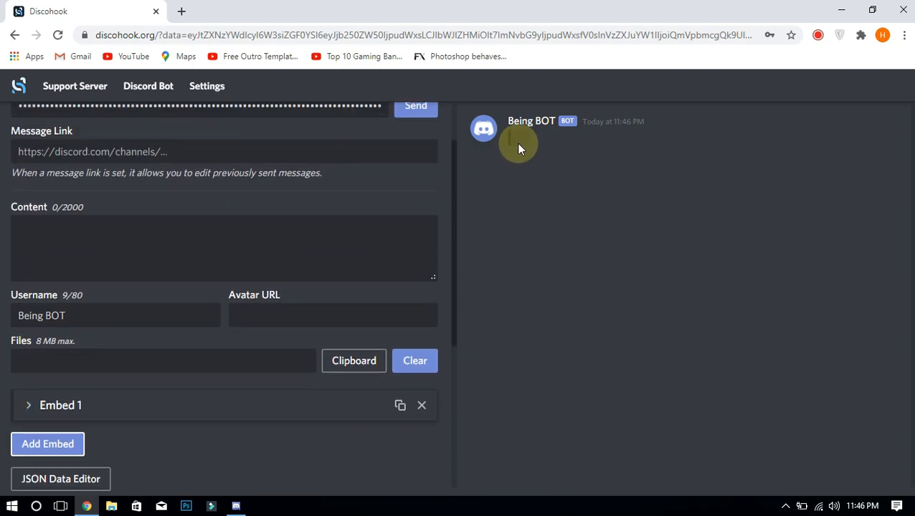
click(46, 405)
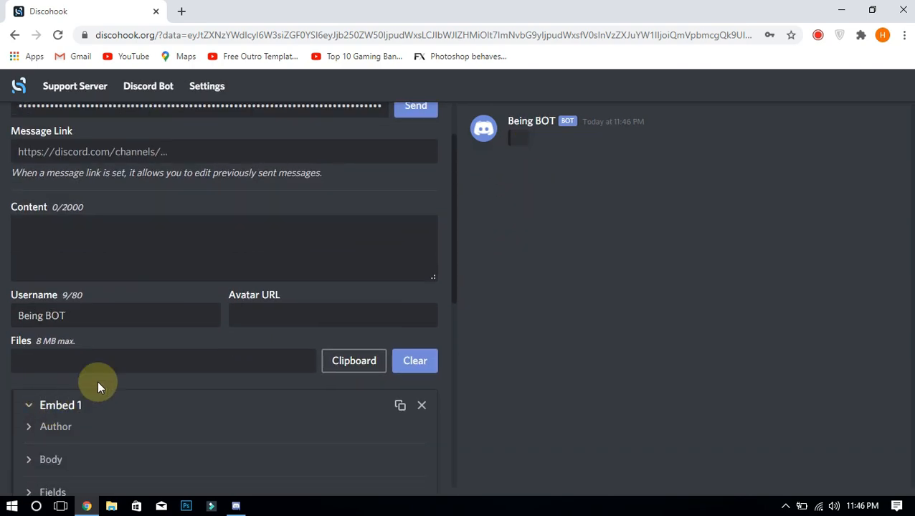
scroll(140, 336, down, 1)
scroll(140, 336, down, 1)
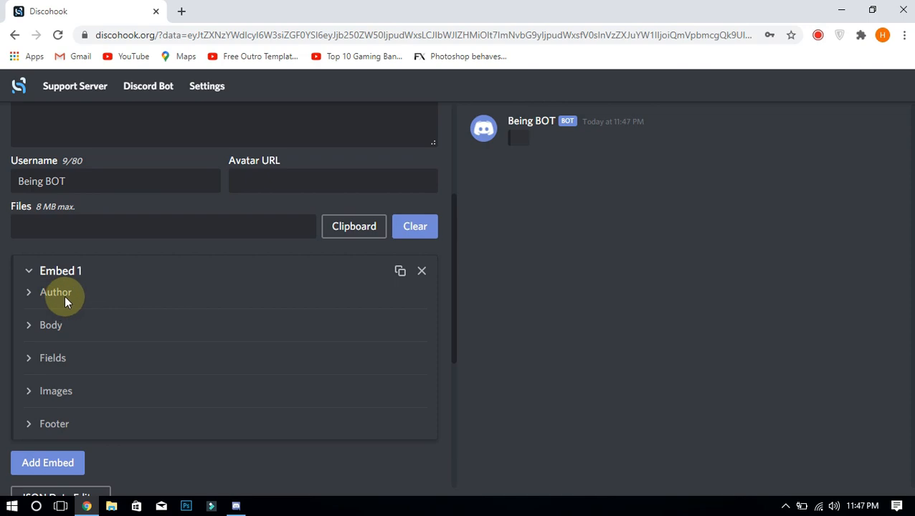
click(34, 326)
scroll(147, 297, down, 1)
Enter "Title" as the embed's title and "Description" as its description.
click(129, 301)
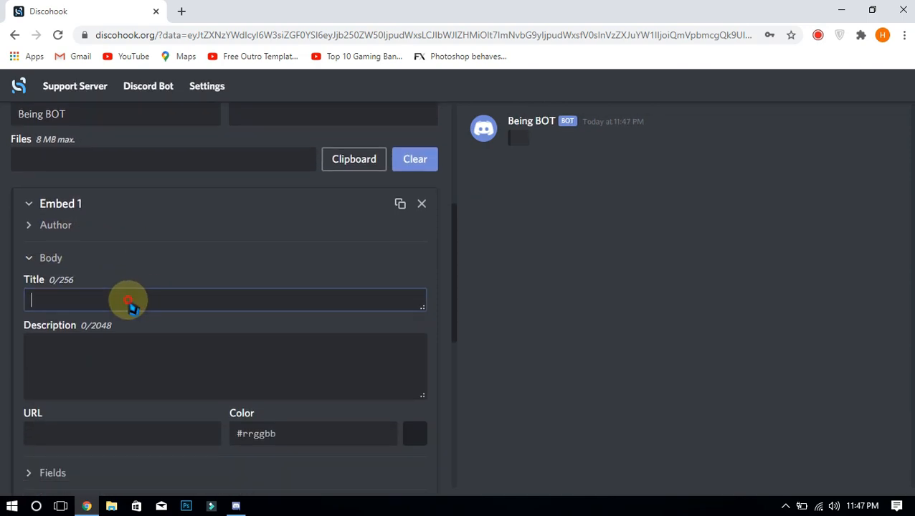
text(Title)
click(132, 349)
text(D)
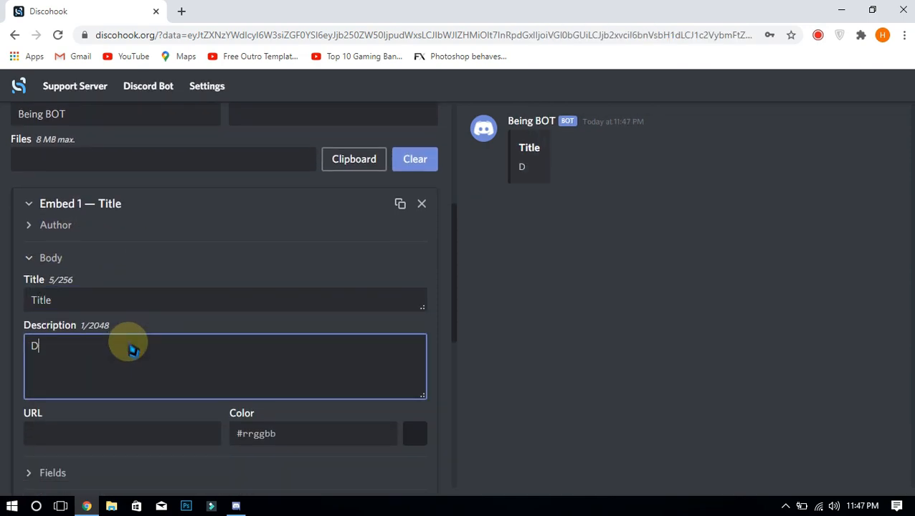
text(escription)
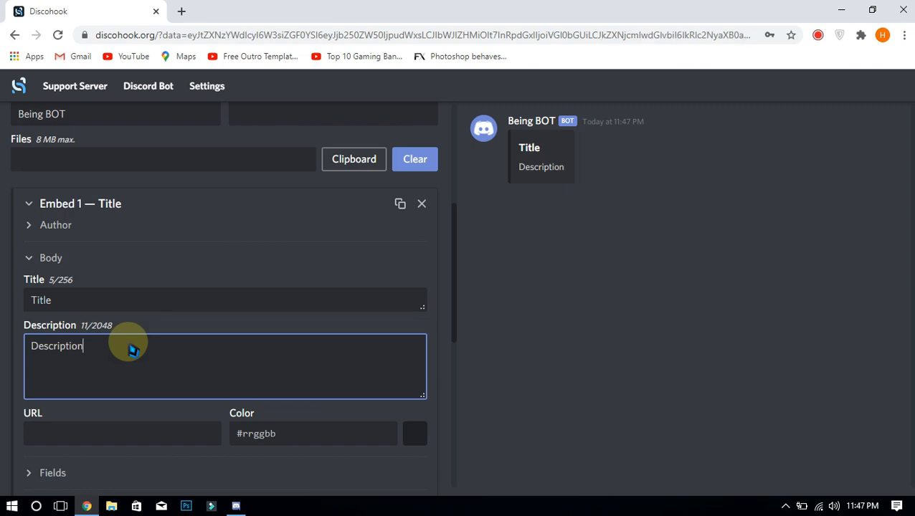
Set the embed's color to red, #ff2020, using the color picker.
click(408, 432)
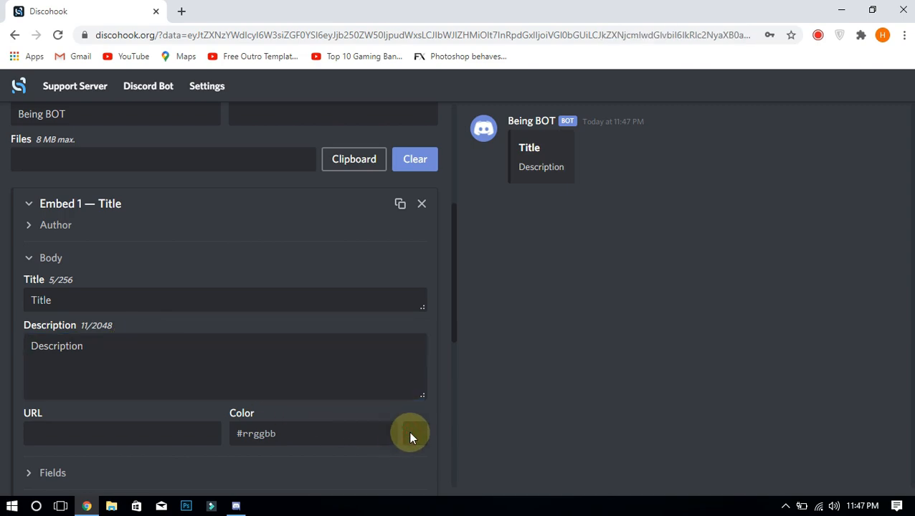
click(341, 377)
drag(341, 378, 368, 302)
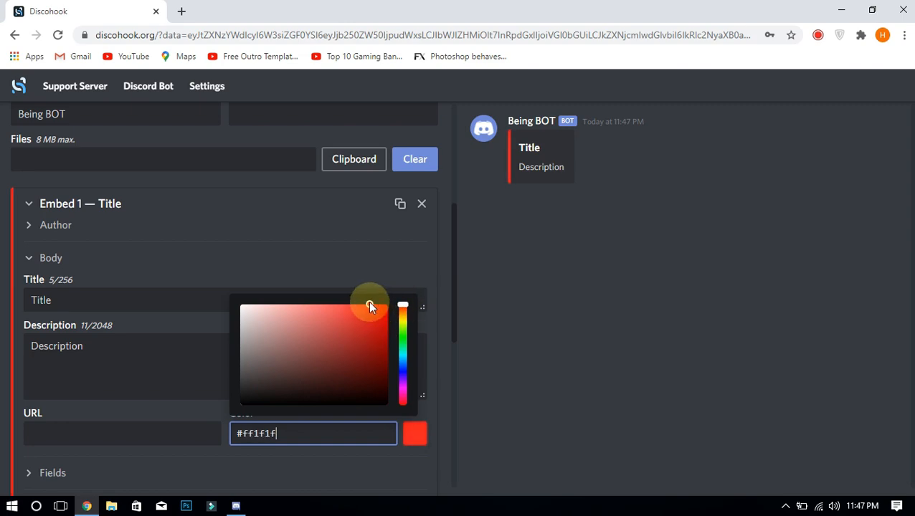
click(331, 237)
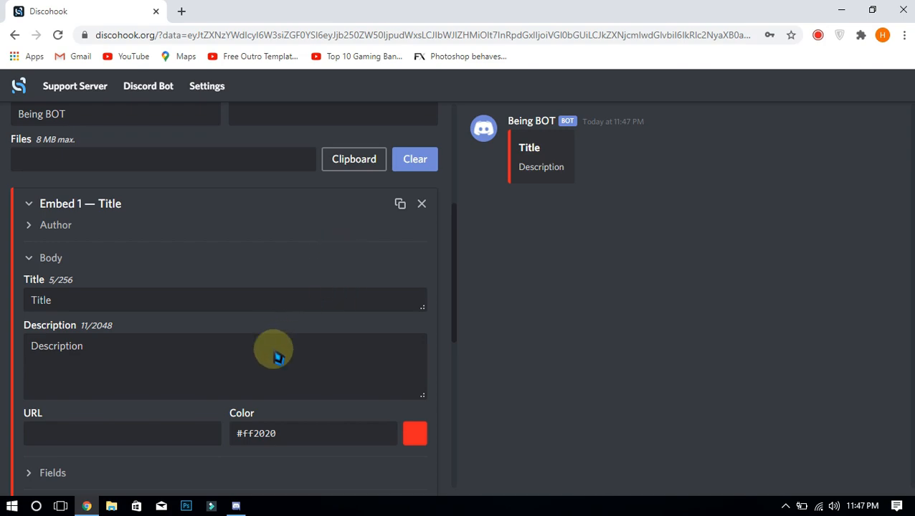
Clear the embed's description and title, and change its color to black, #020202.
click(203, 362)
key(ctrl+a)
key(BackSpace)
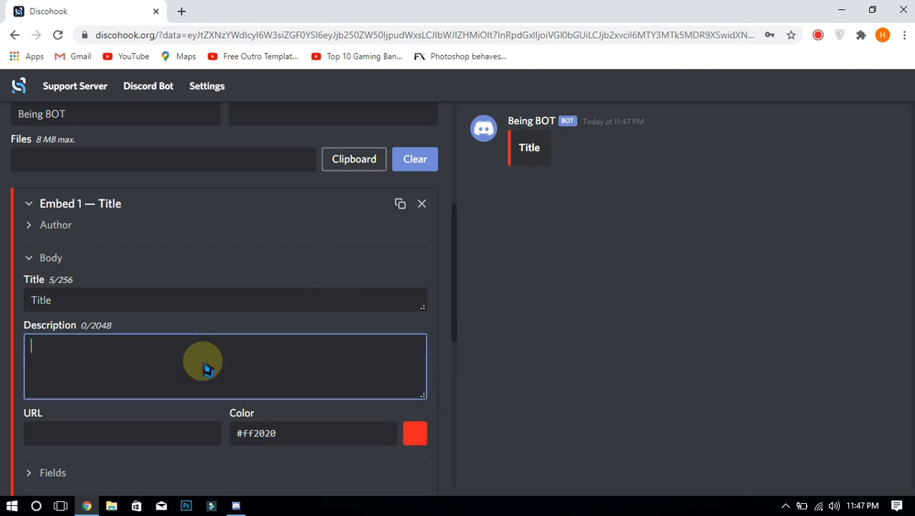
click(147, 299)
key(ctrl+a)
key(BackSpace)
click(316, 433)
drag(362, 368, 187, 404)
Set the embed title "WELCOME TO OUR SERVER" and description "Welcome To Our Server We Hope You Will Enjoy Here Thank You For Reading Have A Good Day/Night.".
click(116, 300)
text(WELCOME TO OUR SERVER)
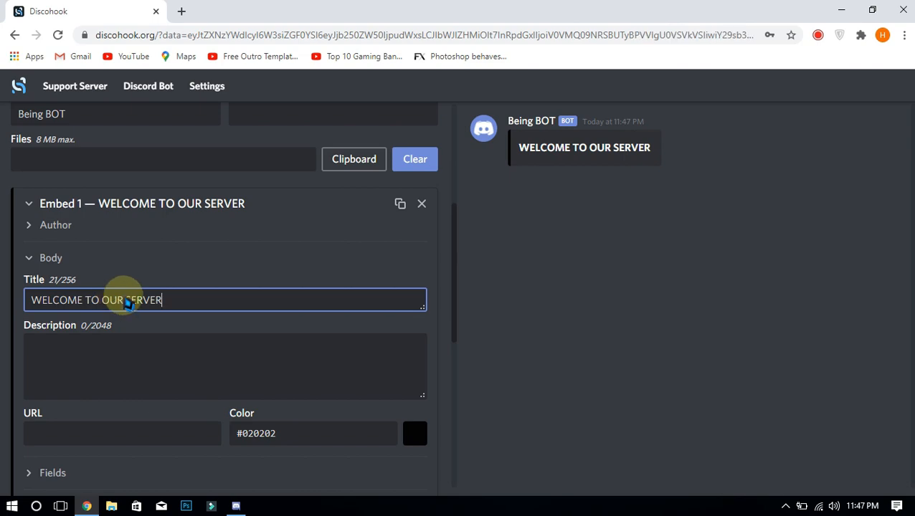
click(143, 366)
text(Welcome To Our Server We Hope You W)
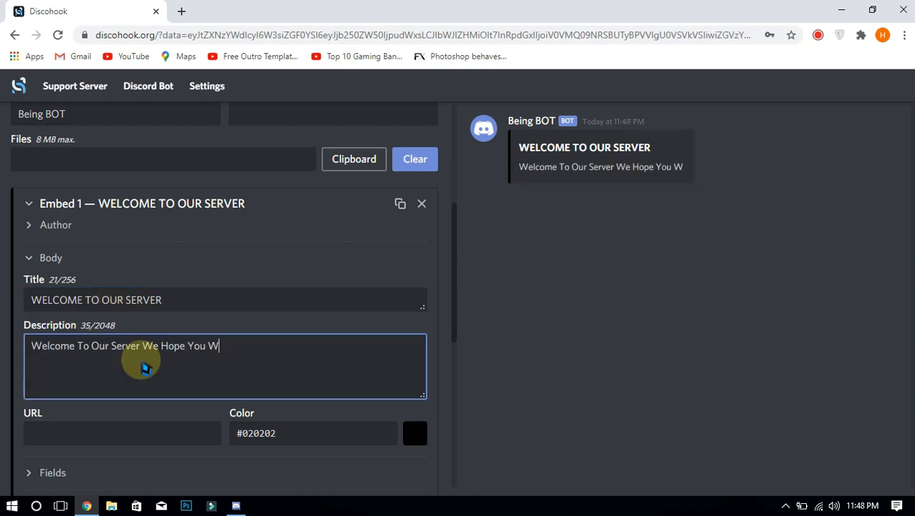
text(ill Enjoy Here Thank You For Reading Have A Good Day/Night.)
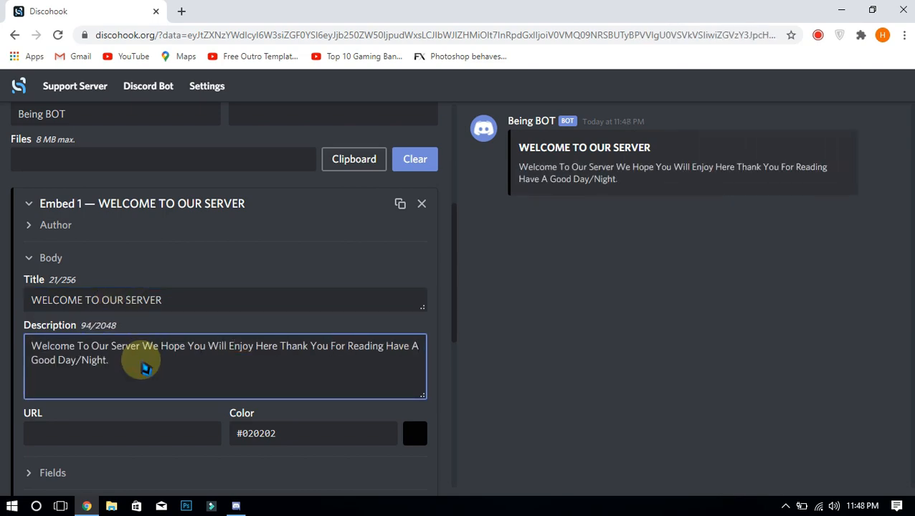
Set the embed's color to pure red, #ff0000, using the color picker.
click(314, 433)
drag(327, 378, 402, 304)
click(604, 201)
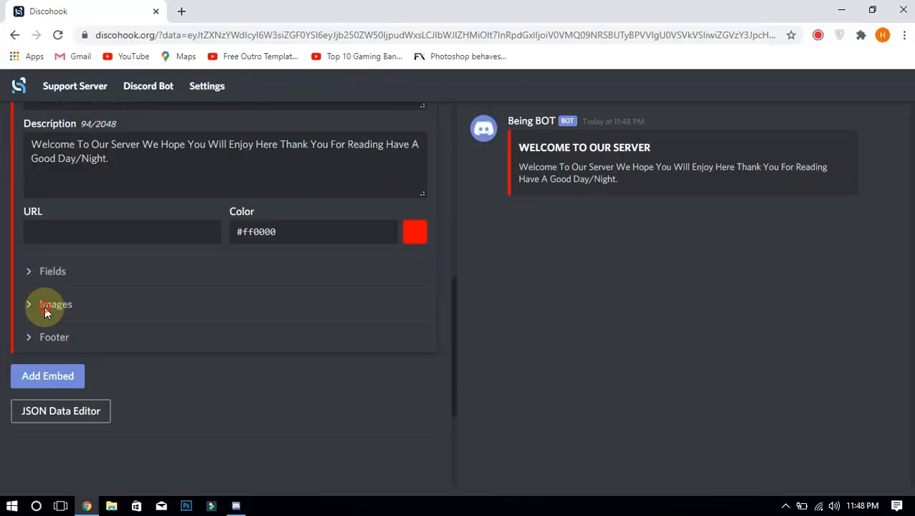
Copy the link of the WELCOME banner from Discord's STAFF-CMDS channel and paste it into Discohook as the embed's image URL.
click(45, 309)
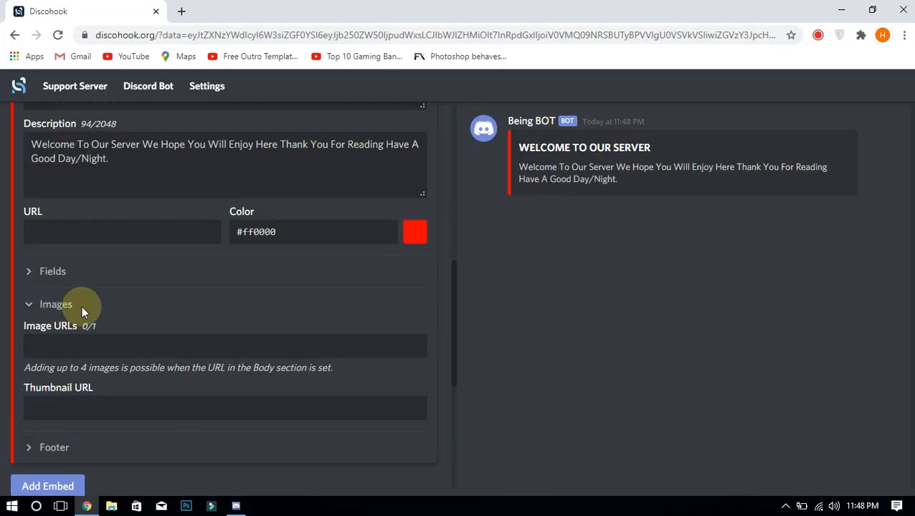
scroll(107, 294, down, 1)
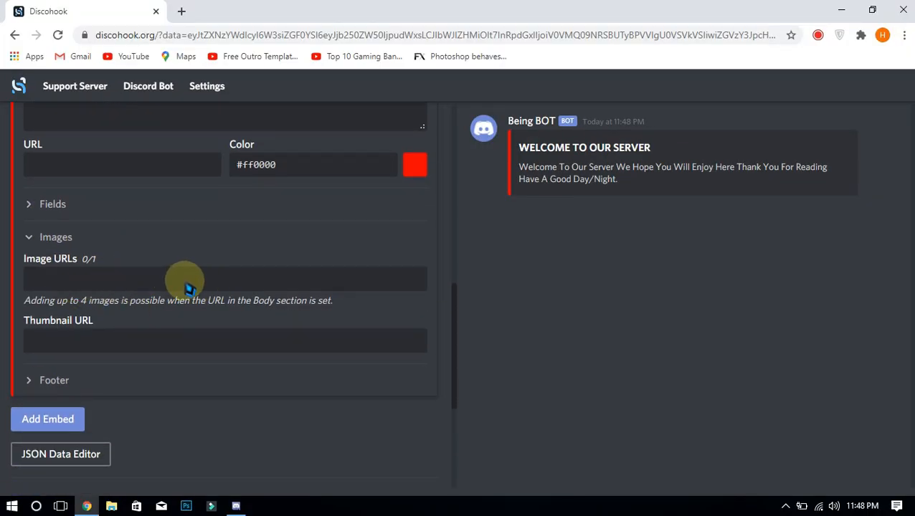
click(236, 506)
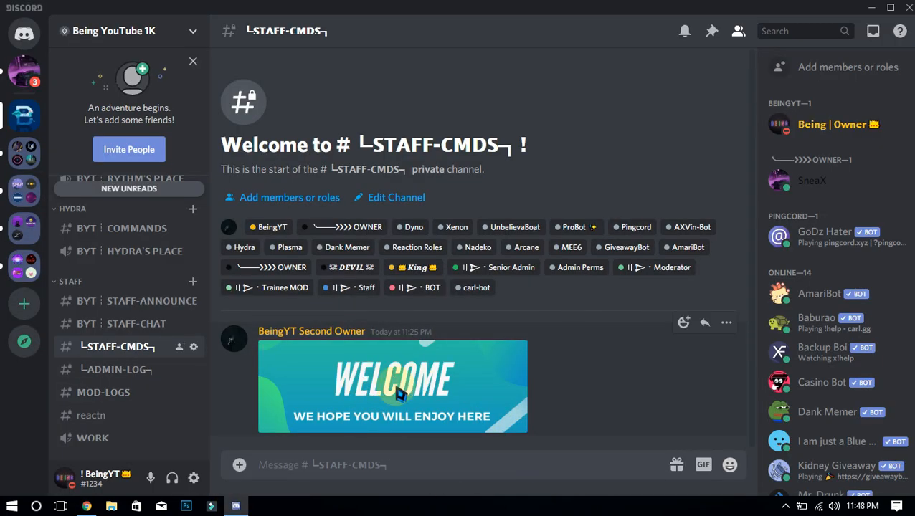
click(340, 400)
right_click(405, 203)
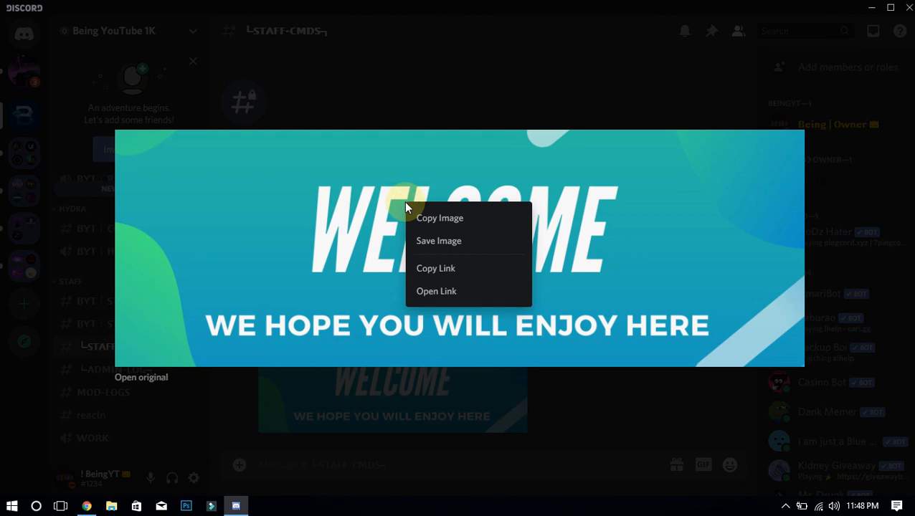
click(452, 271)
click(85, 506)
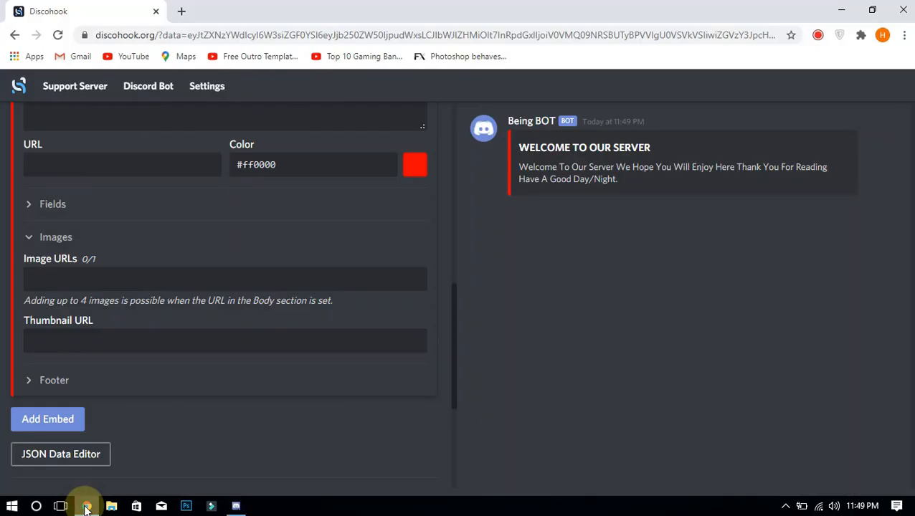
click(181, 284)
key(ctrl+v)
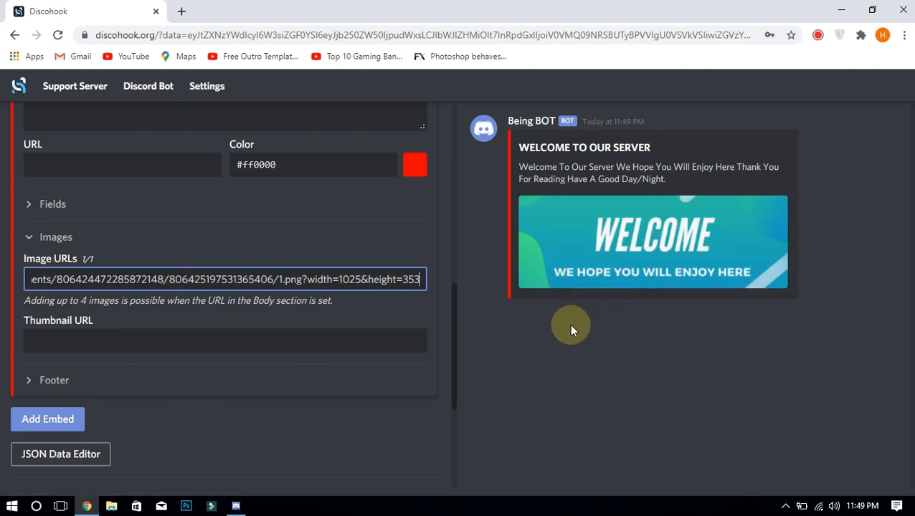
Expand the embed's footer settings and enter the server owner's Discord tag as the footer text.
click(48, 379)
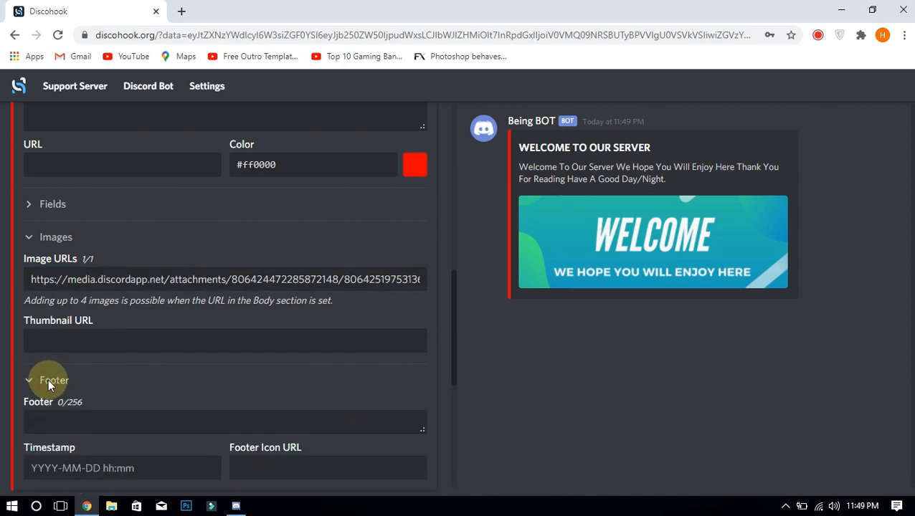
scroll(132, 392, down, 1)
click(135, 356)
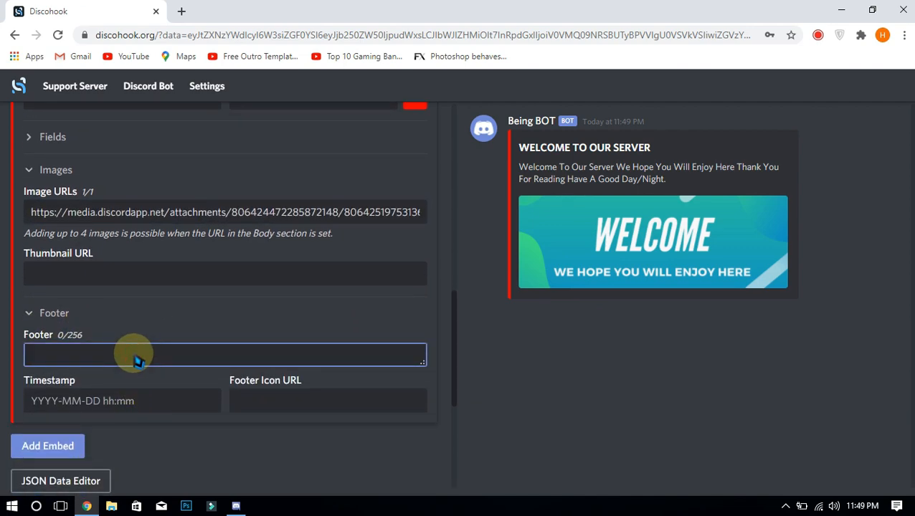
text(BeingYT#1234)
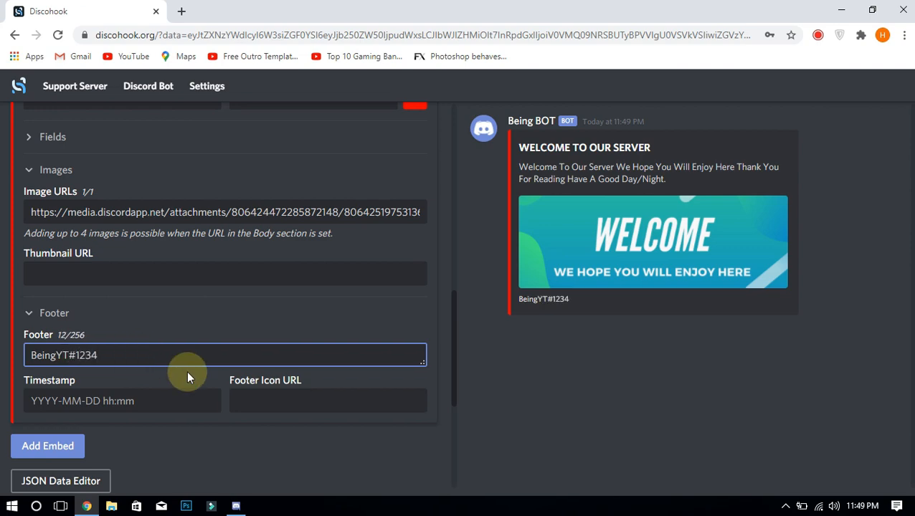
click(313, 409)
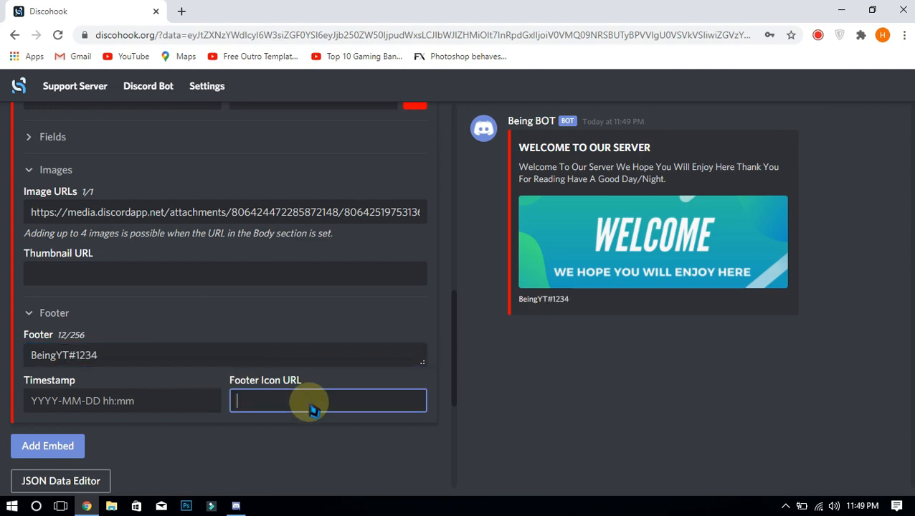
click(127, 403)
text(/)
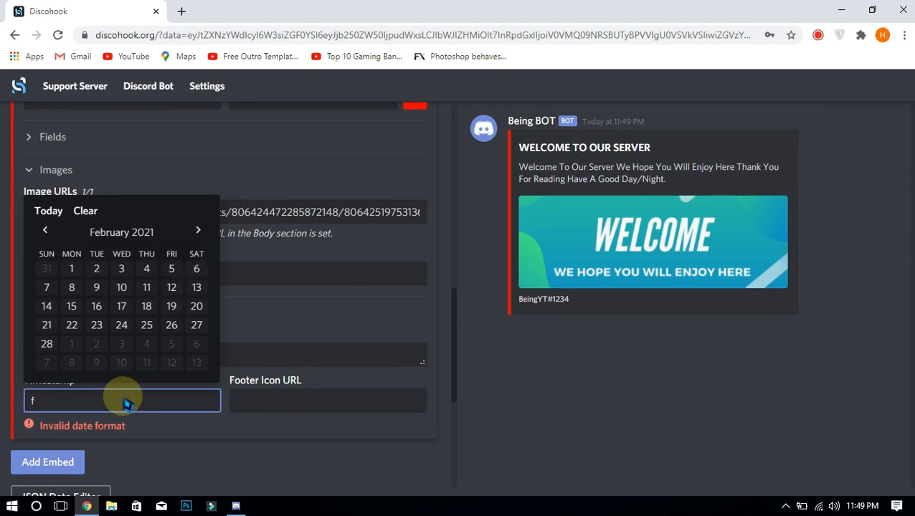
key(BackSpace)
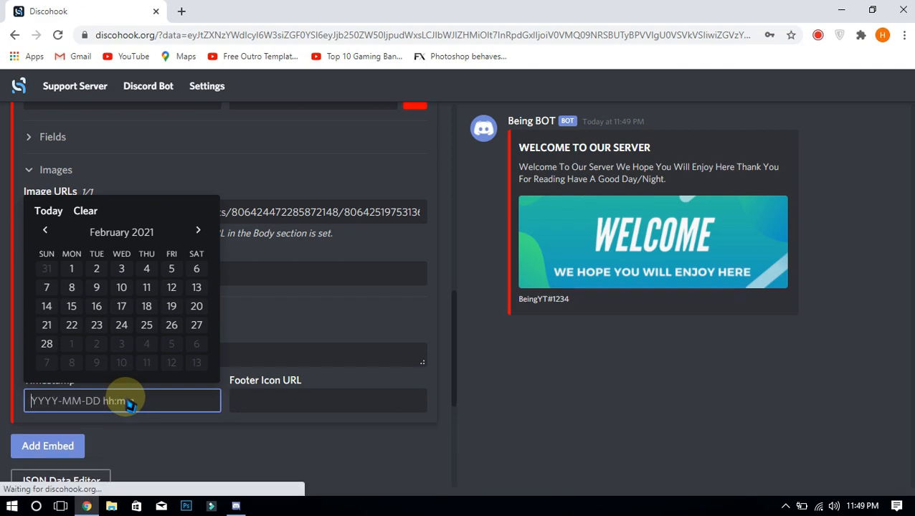
click(97, 269)
click(271, 329)
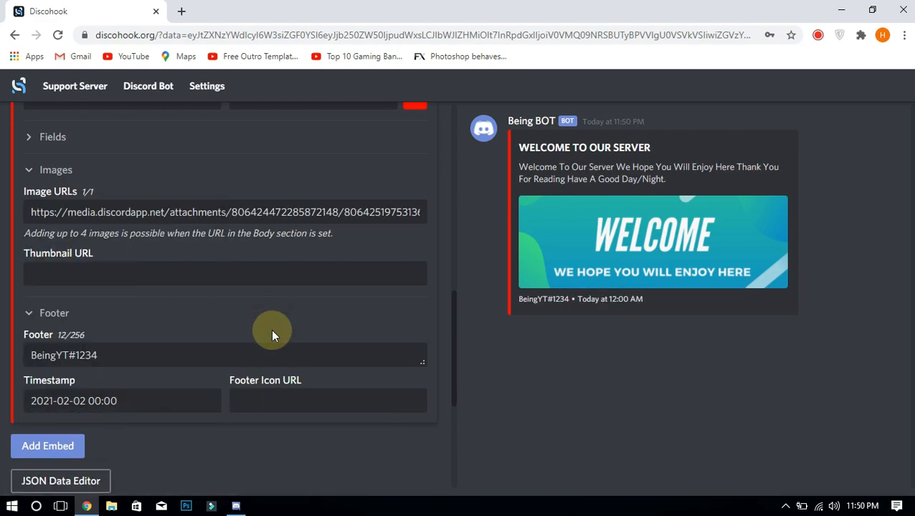
Send the finished embed message through the webhook and accept the browser's offer to save the password.
scroll(271, 329, up, 10)
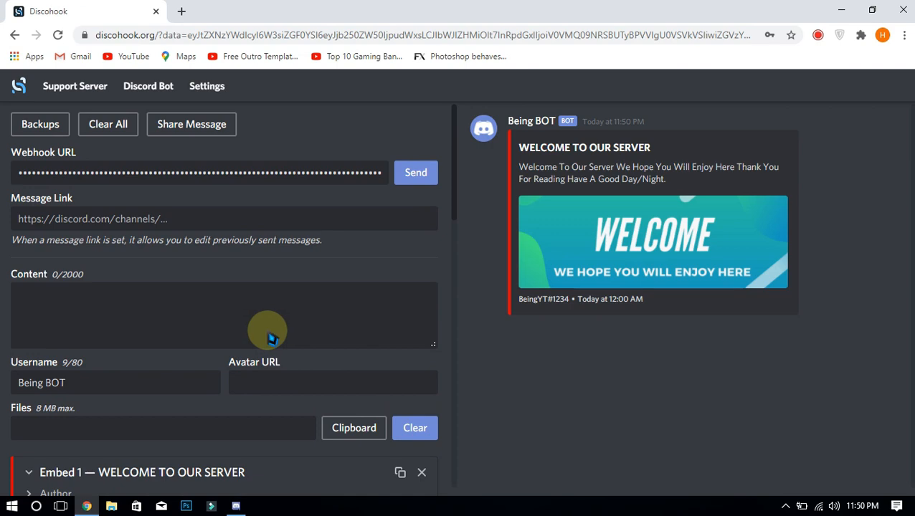
click(411, 183)
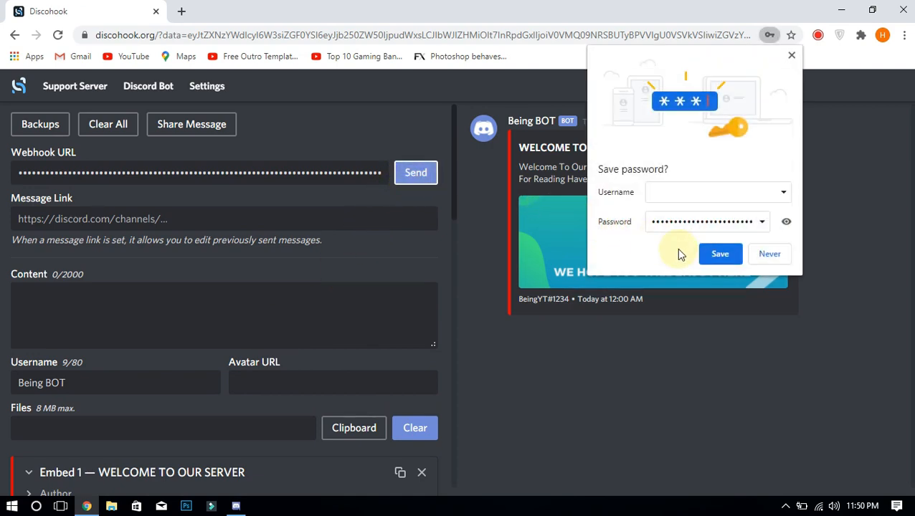
click(714, 254)
Switch to Discord, close the enlarged banner and open the BYT information channel to check the sent embed.
click(236, 506)
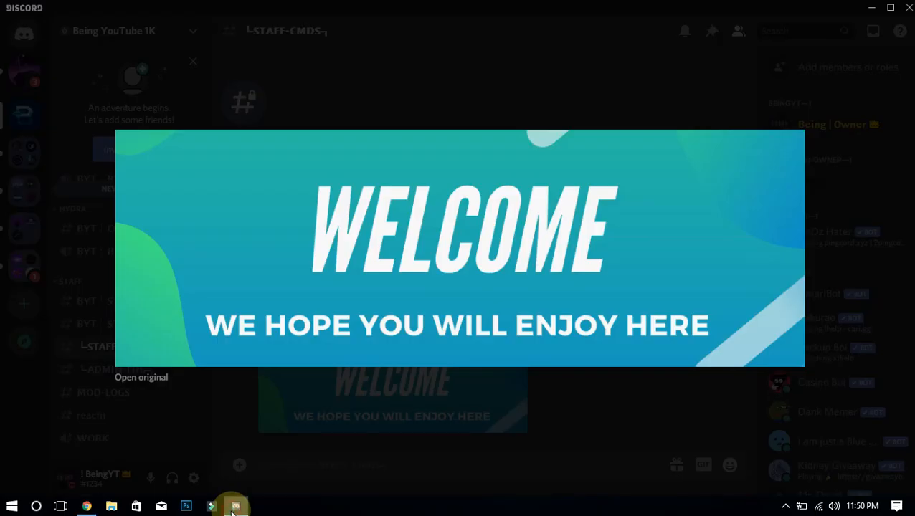
click(327, 458)
scroll(140, 352, down, 10)
scroll(140, 352, up, 7)
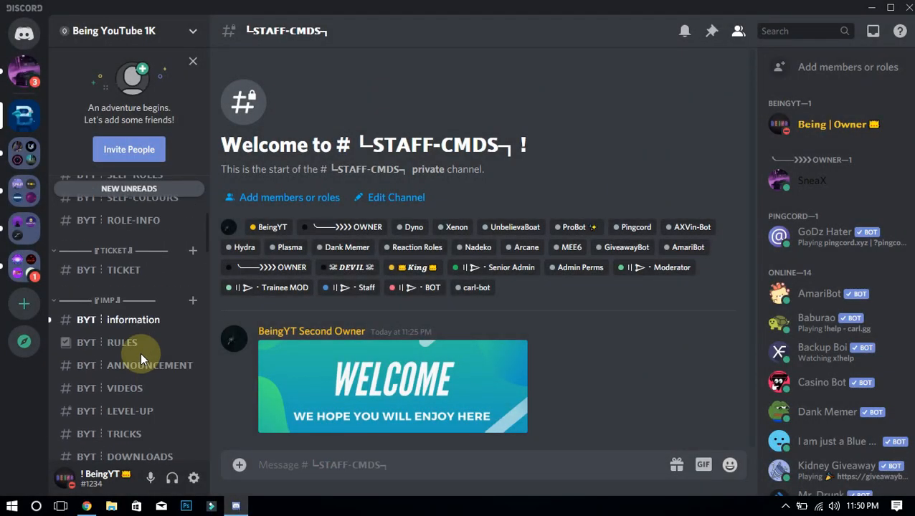
click(117, 325)
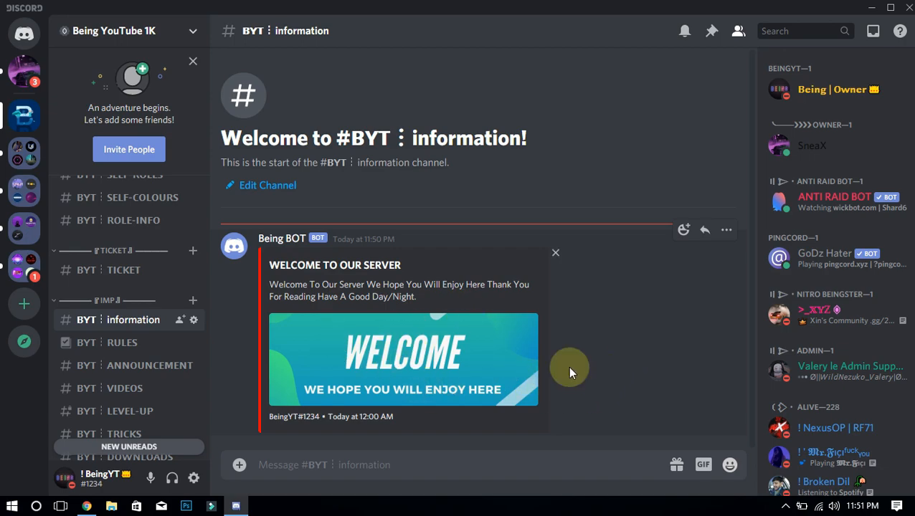
Copy the message link of the Being BOT embed in Discord and paste it as the Message Link in Discohook.
right_click(479, 307)
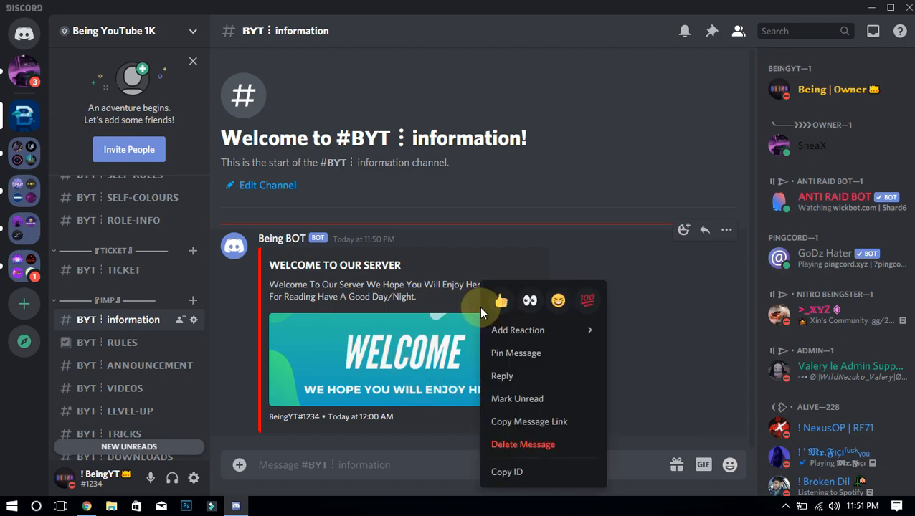
right_click(453, 306)
click(495, 421)
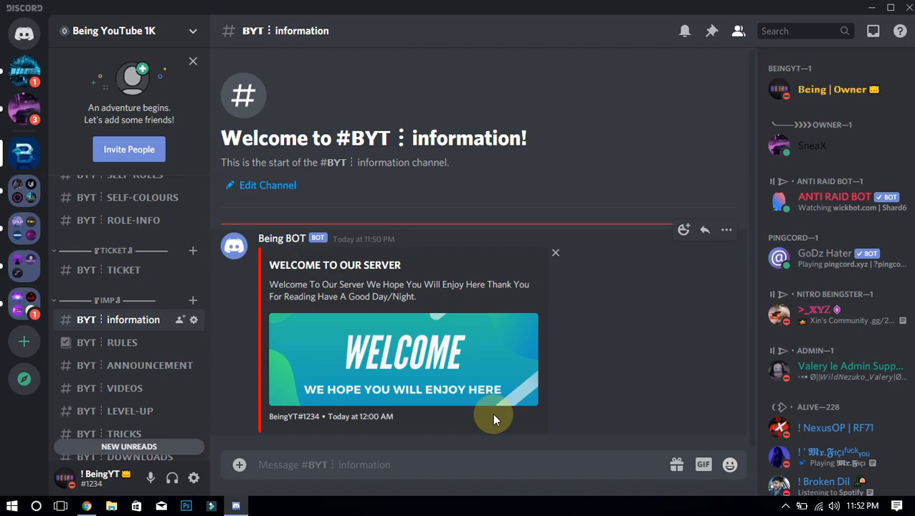
mouse_move(91, 513)
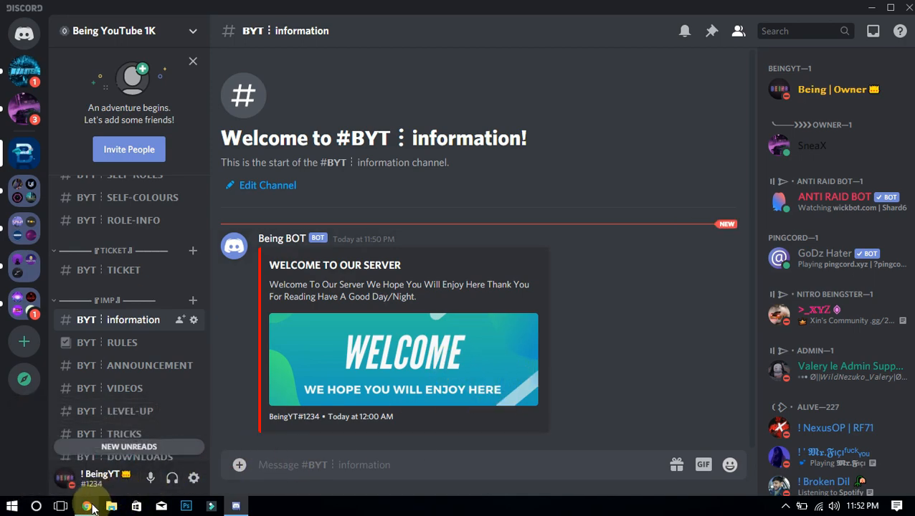
click(87, 506)
click(155, 218)
key(ctrl+v)
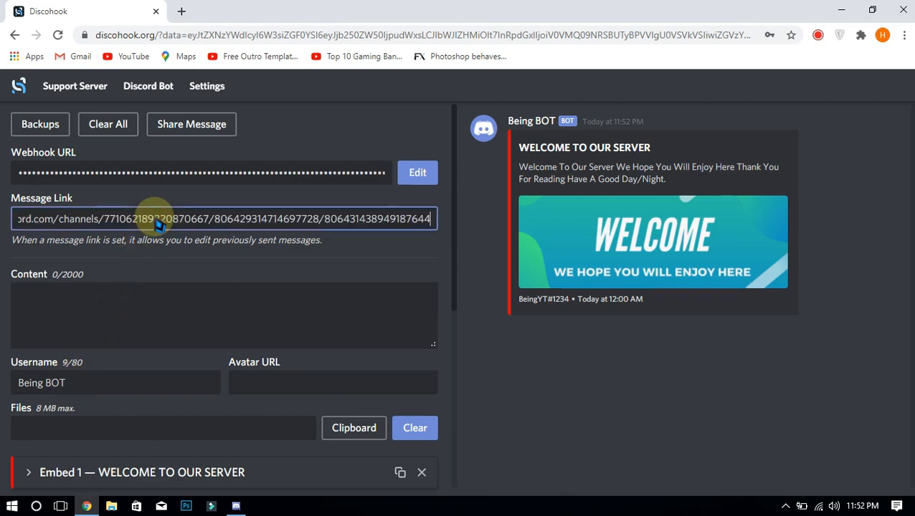
Append "THANK YOU" to the end of Embed 1's description and collapse the embed.
scroll(280, 272, down, 5)
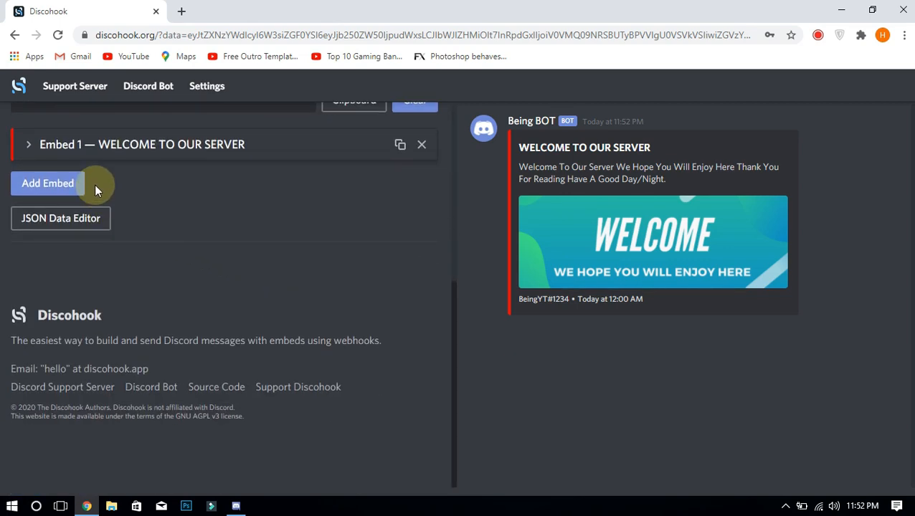
click(79, 152)
click(46, 199)
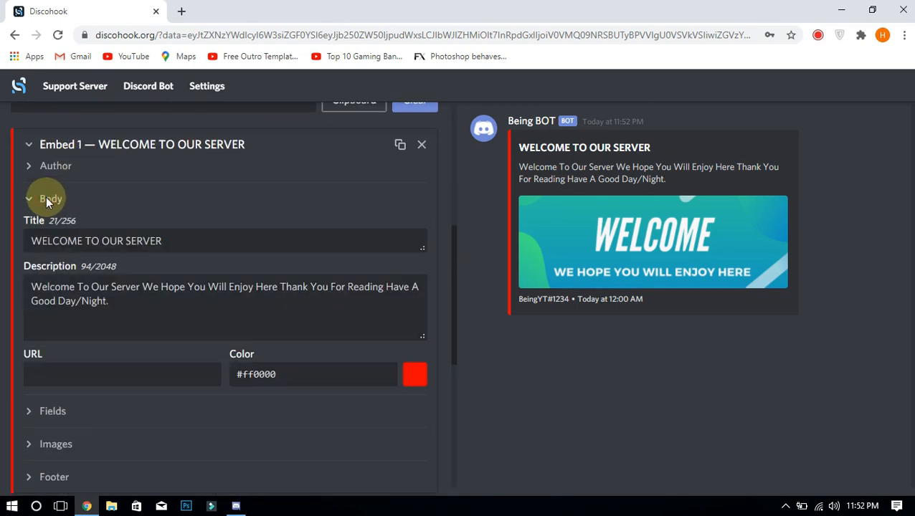
click(128, 299)
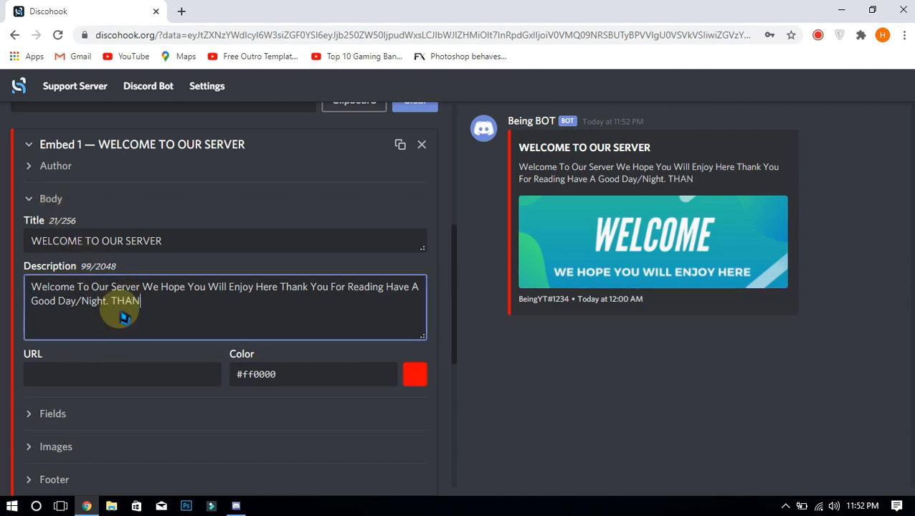
text(U)
scroll(124, 317, up, 5)
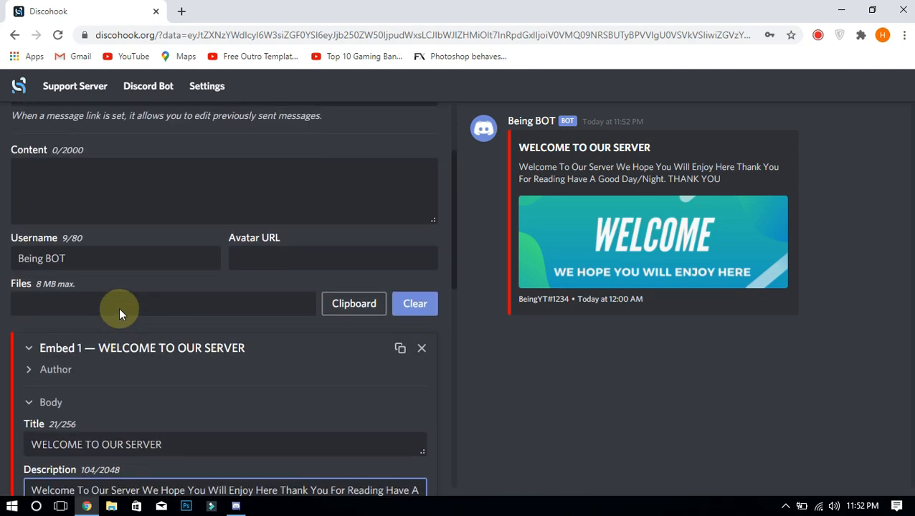
scroll(124, 316, down, 4)
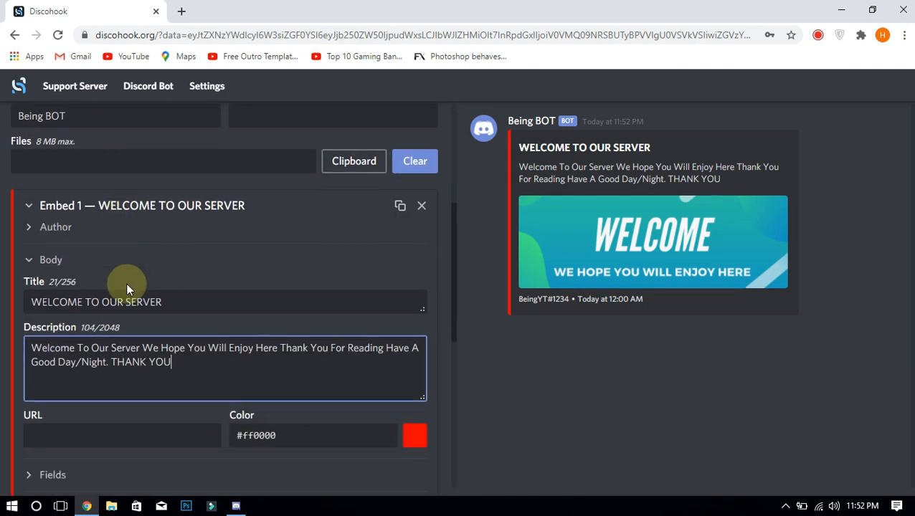
click(58, 208)
Submit the edit to the linked message and switch to Discord to check the updated embed.
scroll(6, 233, up, 4)
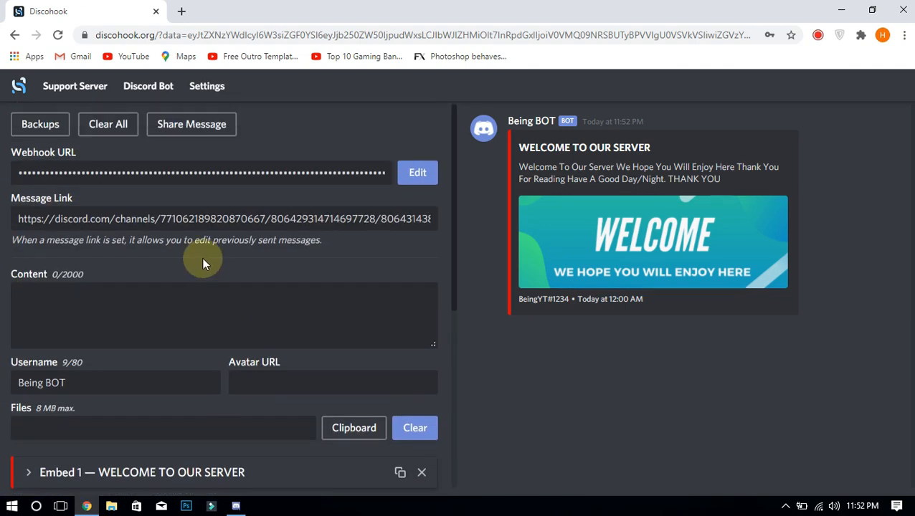
click(418, 174)
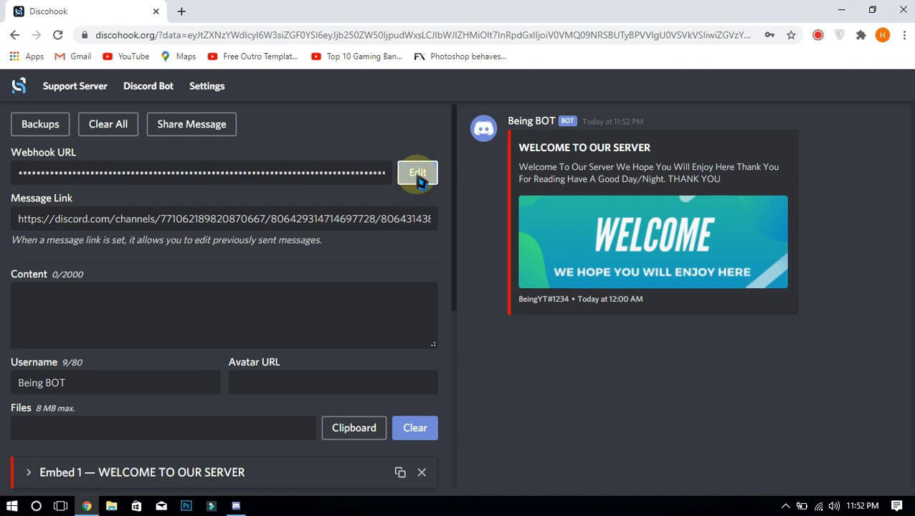
click(236, 506)
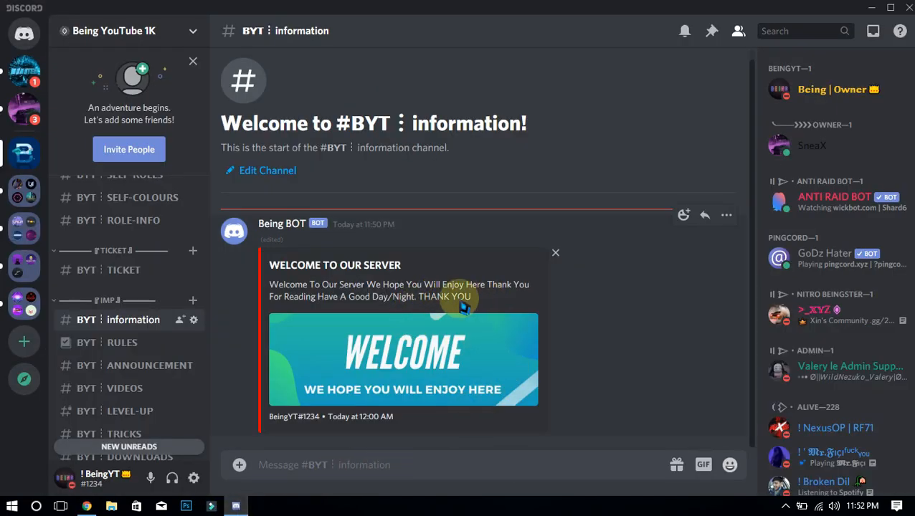